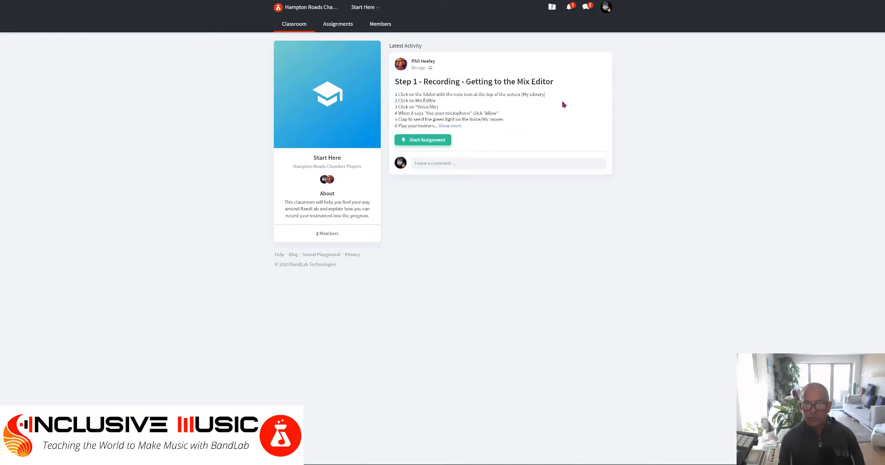
# Step: Start the Step 1 recording assignment from the teacher's version, add a Voice/Mic track and allow microphone access
pyautogui.click(420, 142)
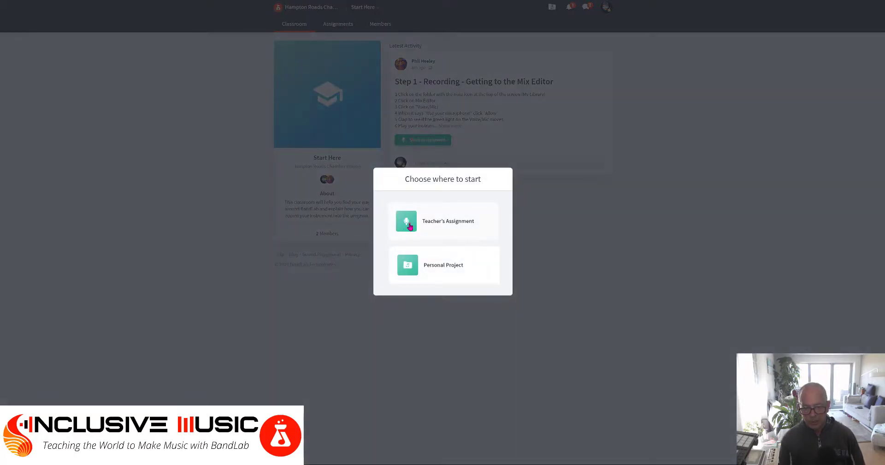
pyautogui.click(410, 226)
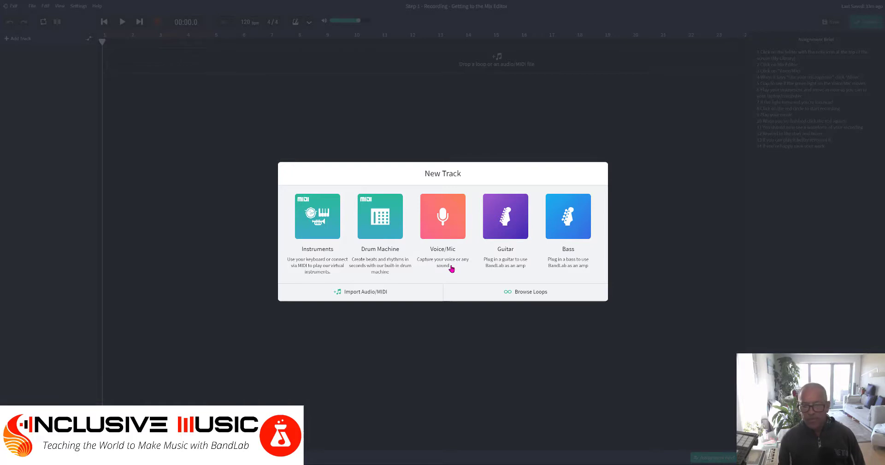
pyautogui.click(447, 229)
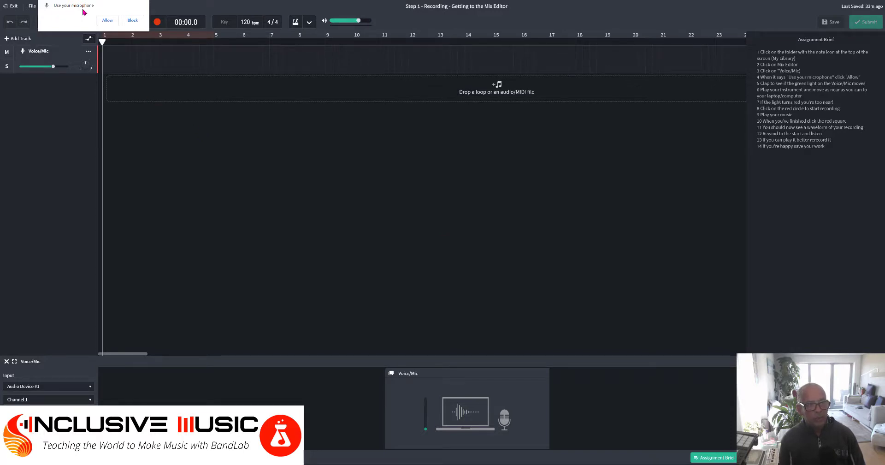
pyautogui.click(108, 21)
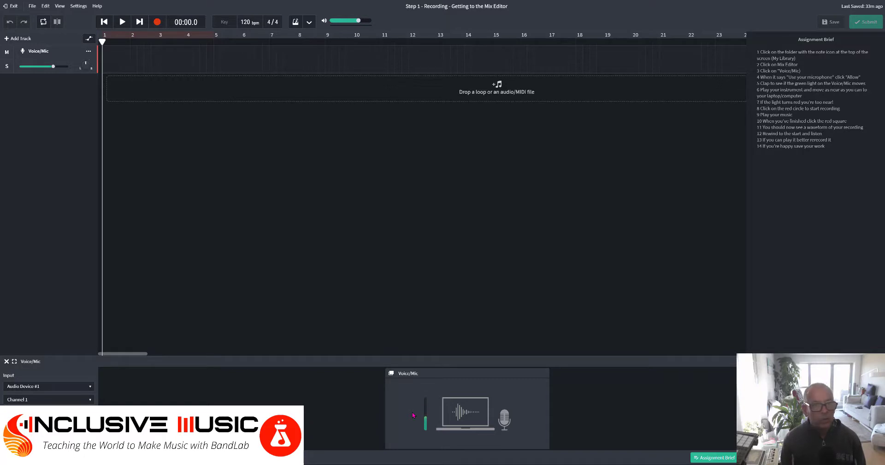
# Step: Record a take of about 23 seconds on the Voice/Mic track and play it back from the start
pyautogui.click(157, 22)
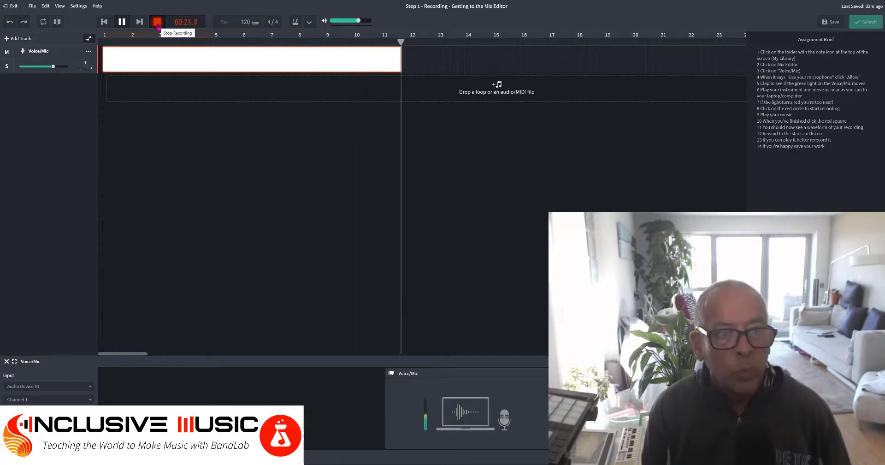
pyautogui.click(157, 23)
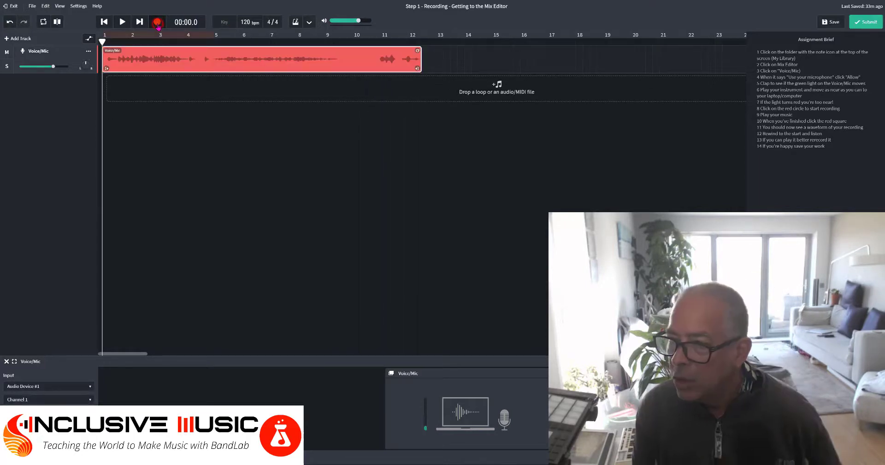
pyautogui.click(121, 22)
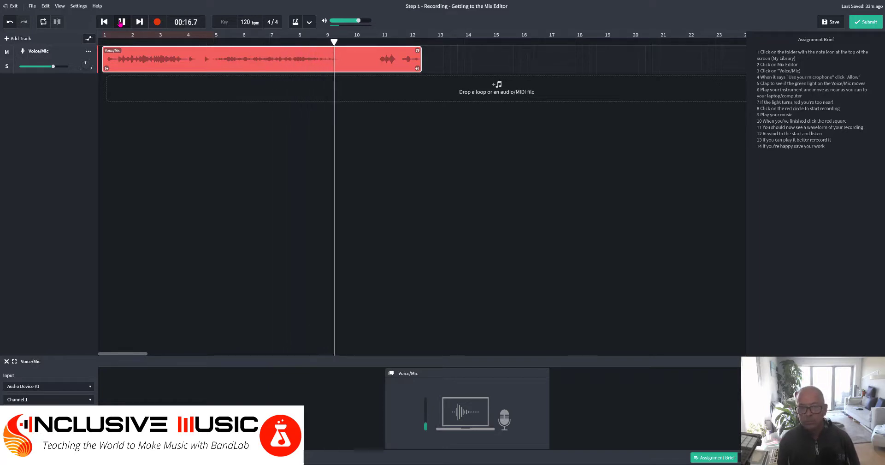
pyautogui.click(120, 22)
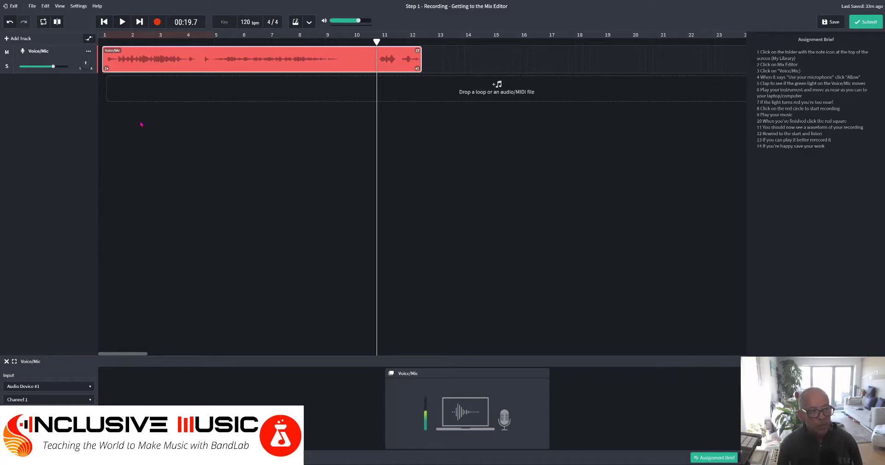
# Step: Mute the Voice/Mic track and briefly play the song from the beginning to check the mute
pyautogui.click(6, 53)
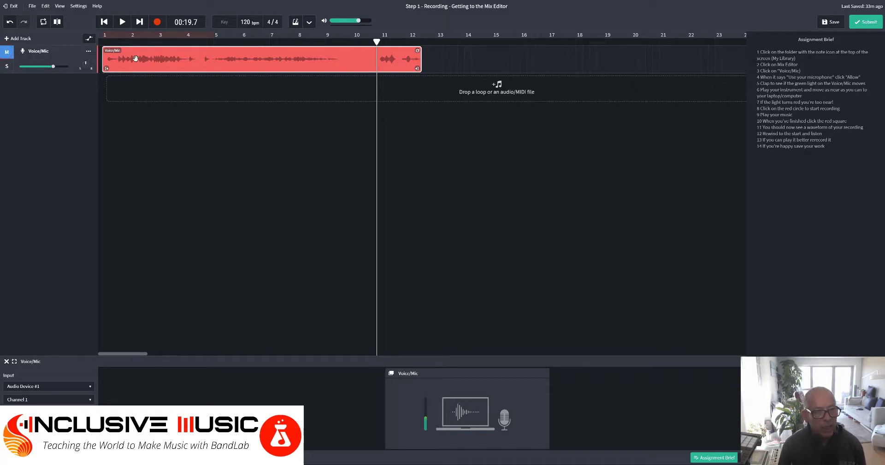
pyautogui.click(105, 22)
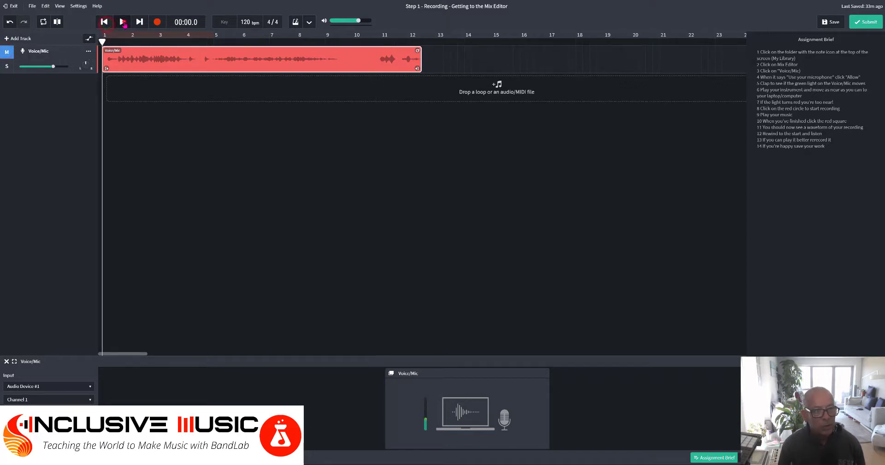
pyautogui.click(122, 22)
pyautogui.click(123, 22)
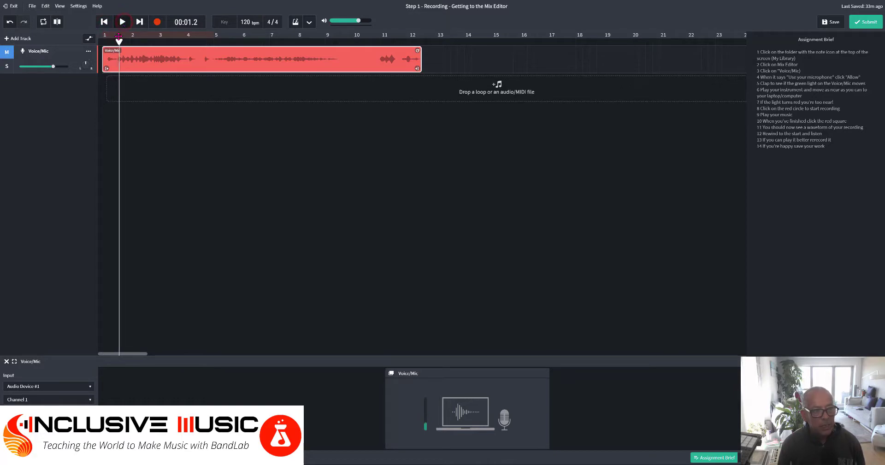
# Step: Add a second Voice/Mic track and record a take on it from the song's start to just past bar 6
pyautogui.click(22, 39)
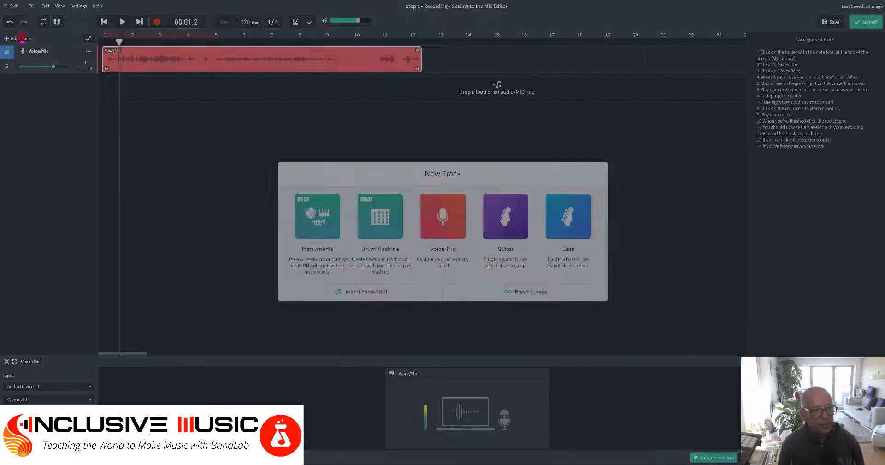
pyautogui.click(439, 230)
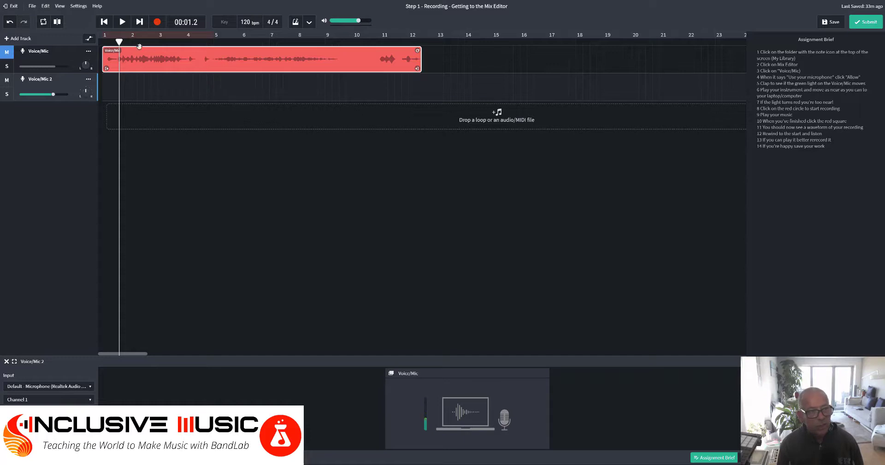
pyautogui.click(104, 22)
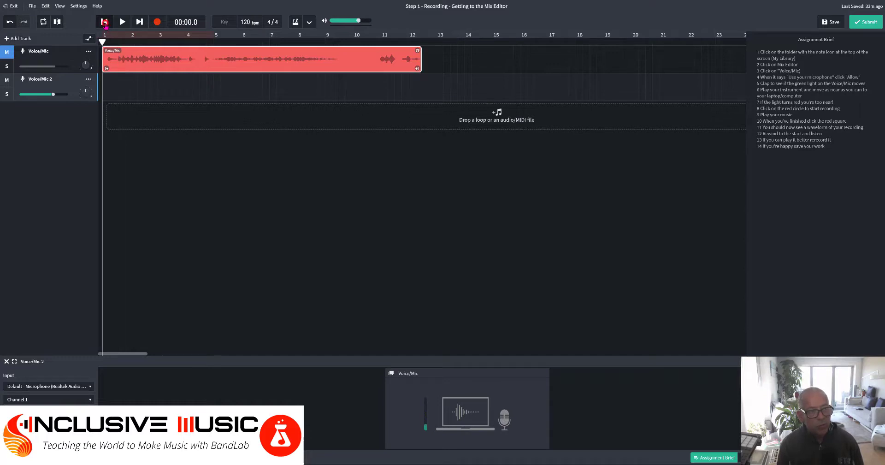
pyautogui.click(157, 23)
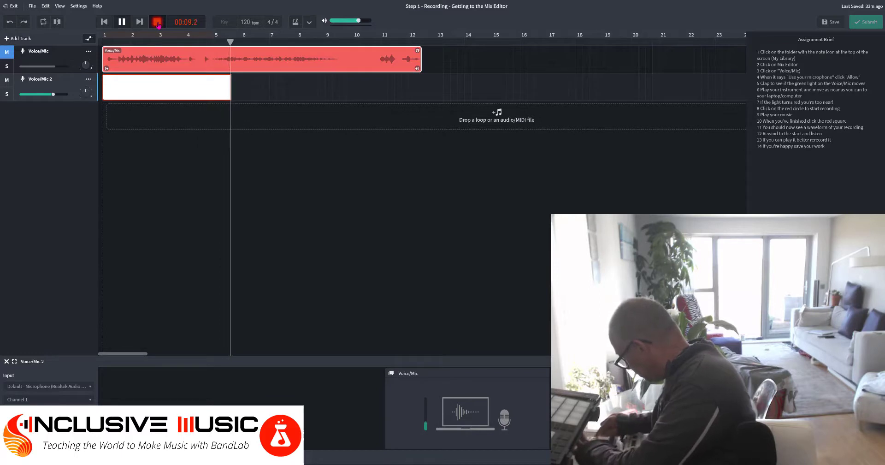
pyautogui.click(157, 23)
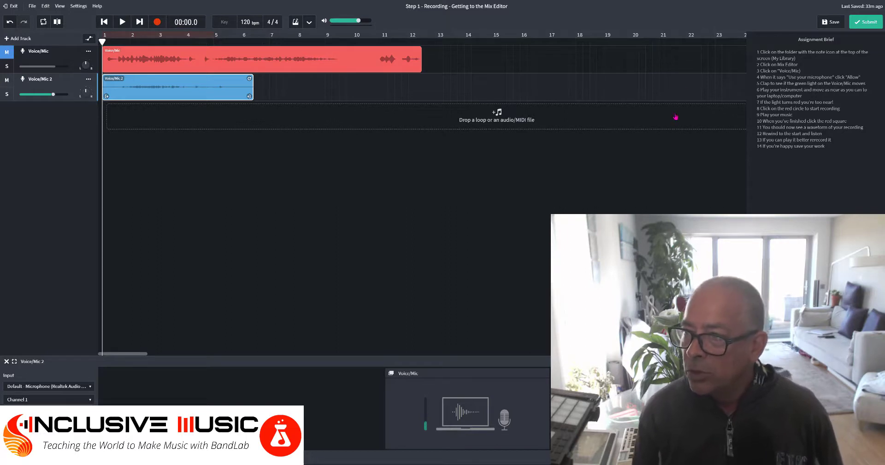
# Step: Save the assignment project, exit the Mix Editor and return to the Start Here classroom page
pyautogui.click(834, 23)
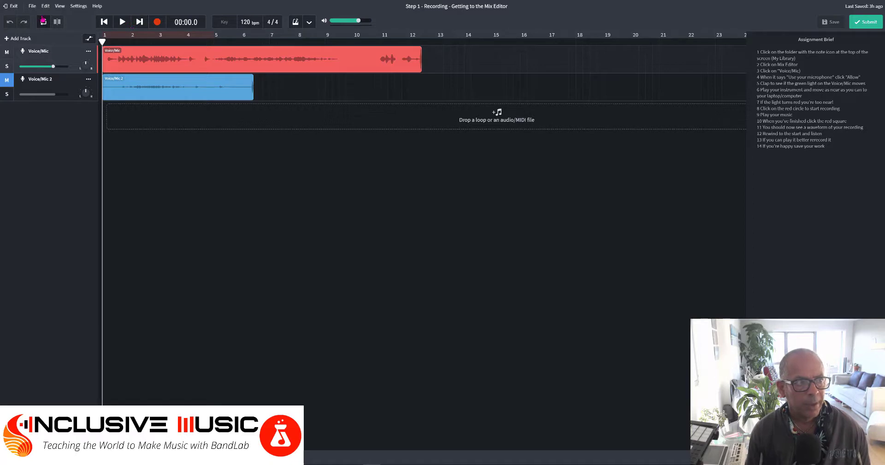
pyautogui.click(13, 6)
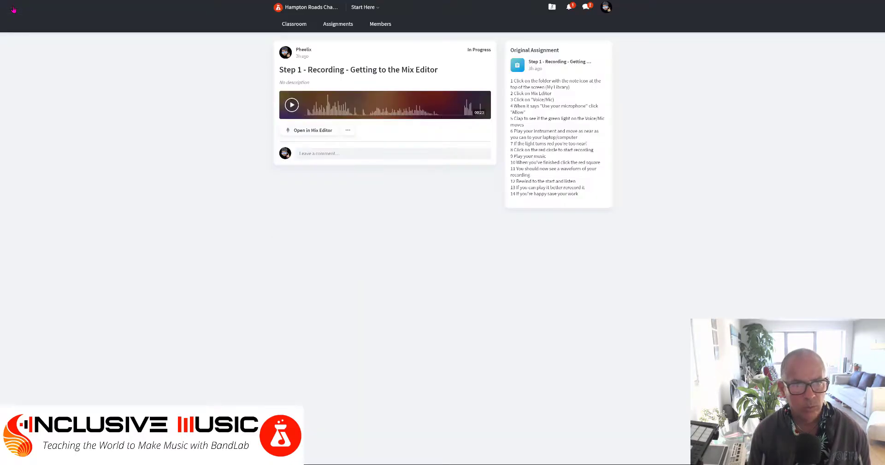
pyautogui.click(298, 29)
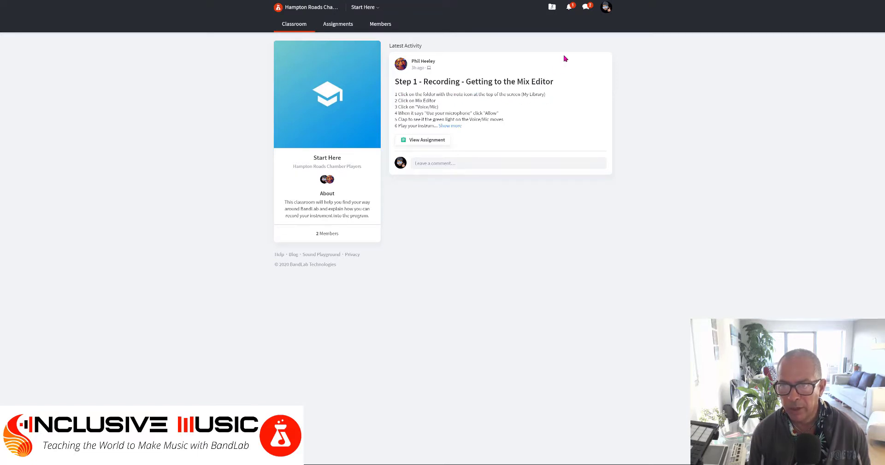
# Step: Create a personal project in the Mix Editor from My Library and record about 23 seconds on a new Voice/Mic track
pyautogui.click(552, 8)
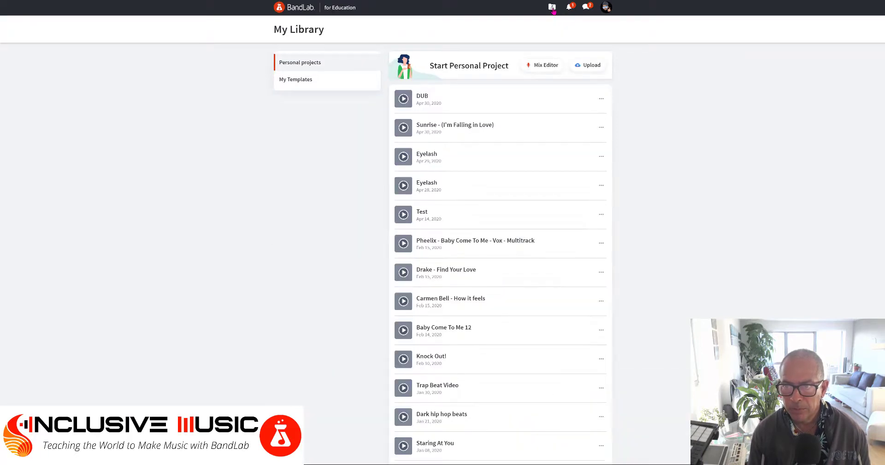
pyautogui.click(544, 67)
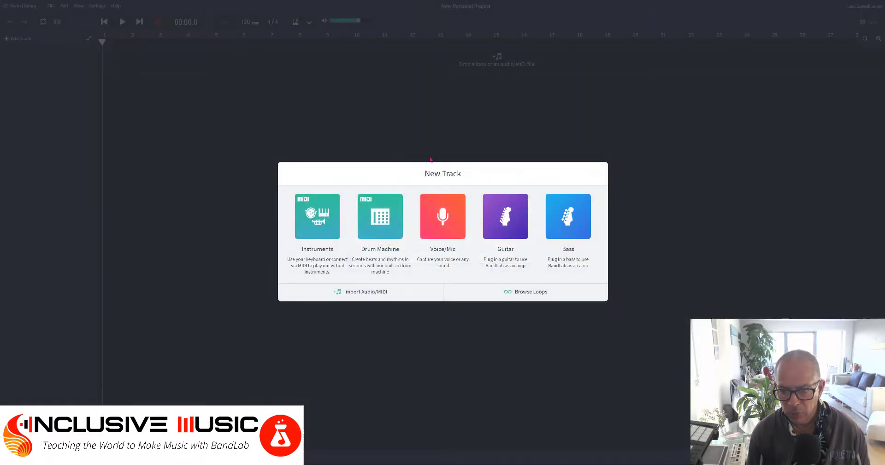
pyautogui.click(439, 233)
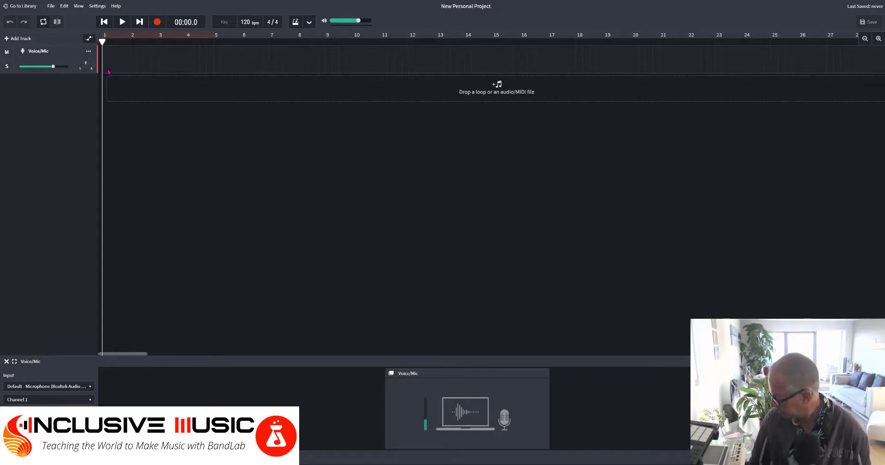
pyautogui.click(156, 22)
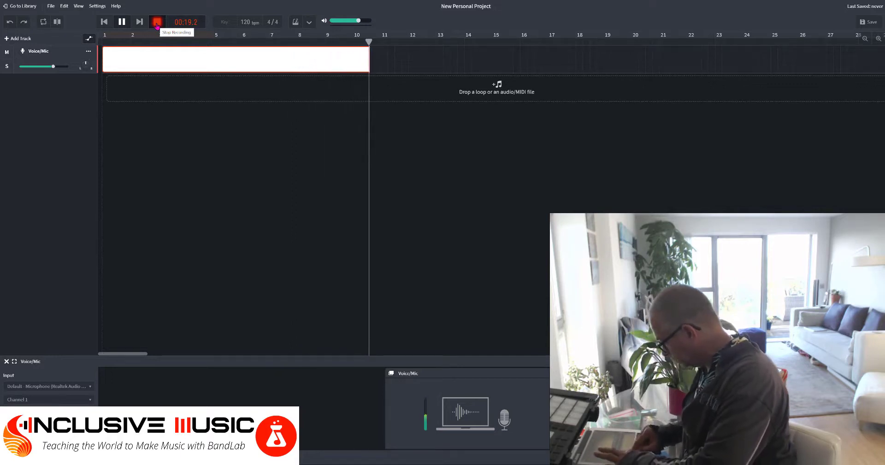
pyautogui.click(157, 22)
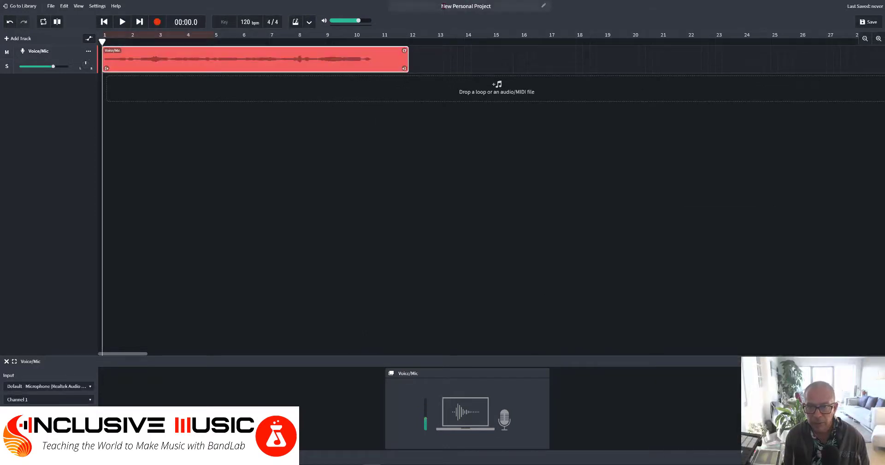
# Step: Rename the personal project as Erhu and save it
pyautogui.click(469, 9)
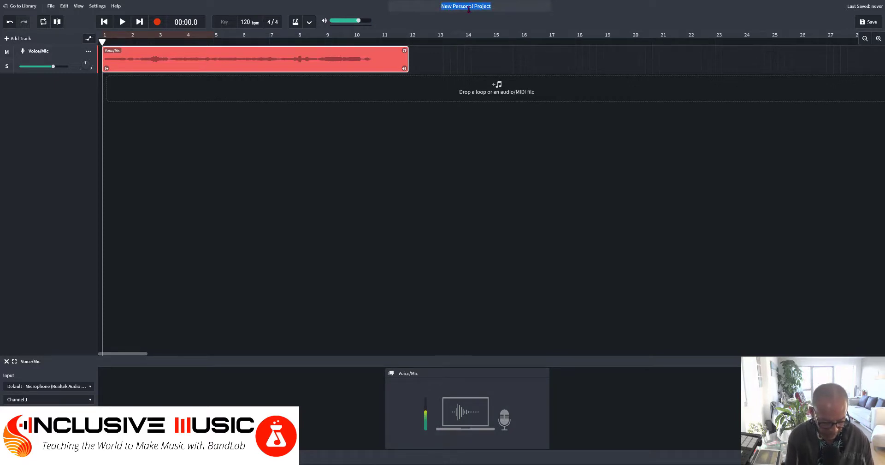
pyautogui.write('E')
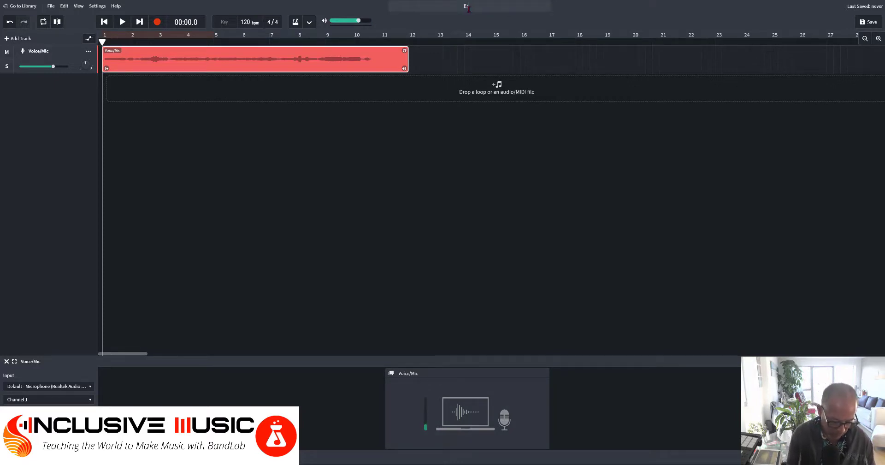
pyautogui.write('riu')
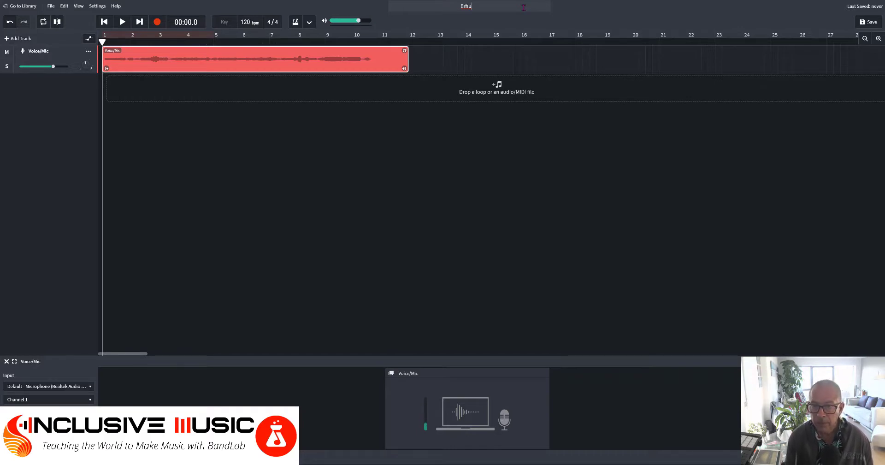
pyautogui.click(862, 23)
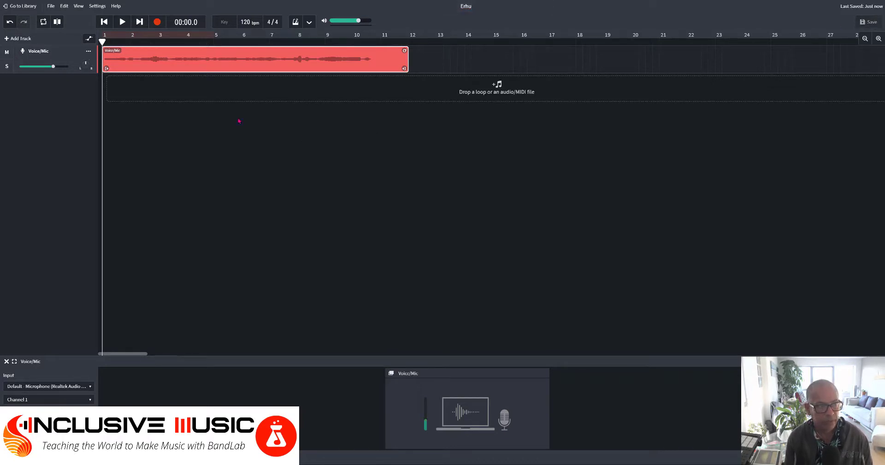
# Step: Return to My Library, look through the personal projects and play back the Erhu recording
pyautogui.click(17, 9)
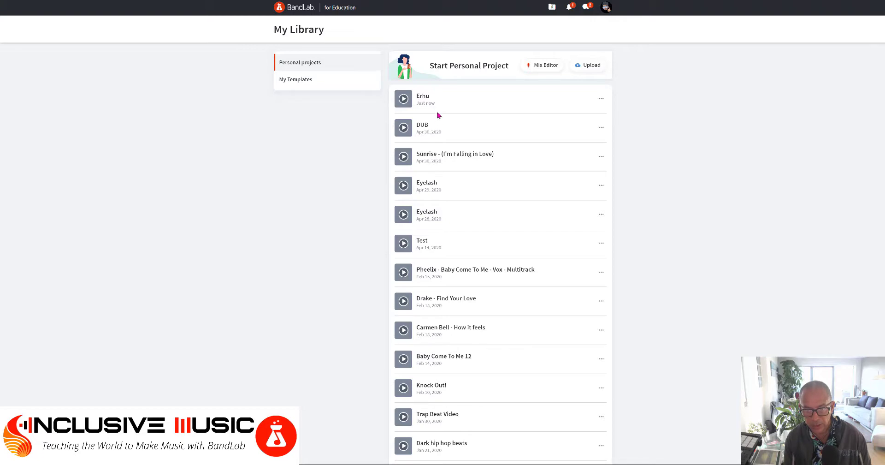
pyautogui.scroll(-5, 463, 436)
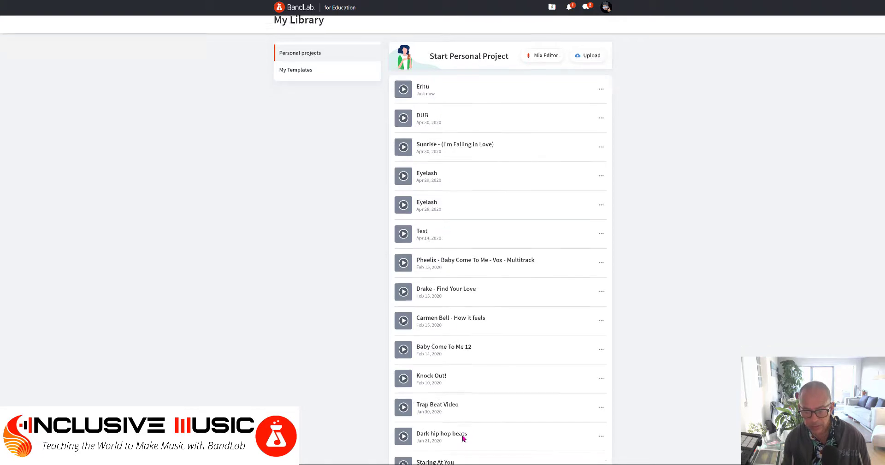
pyautogui.scroll(6, 463, 438)
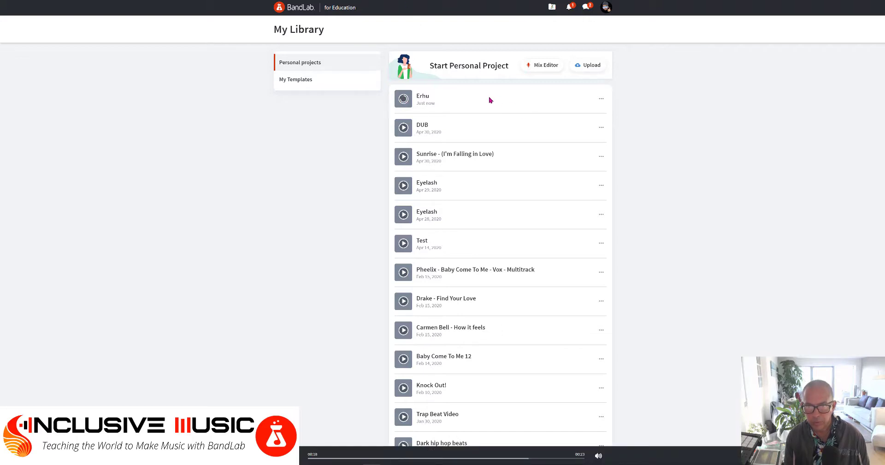
# Step: Copy the share link of the Erhu project for the Hampton Roads Chamber Players school and close the sharing dialog
pyautogui.click(601, 100)
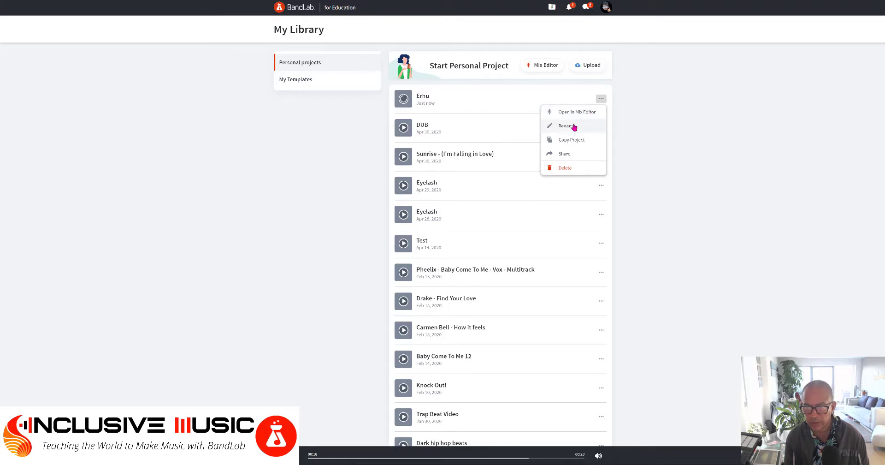
pyautogui.click(565, 158)
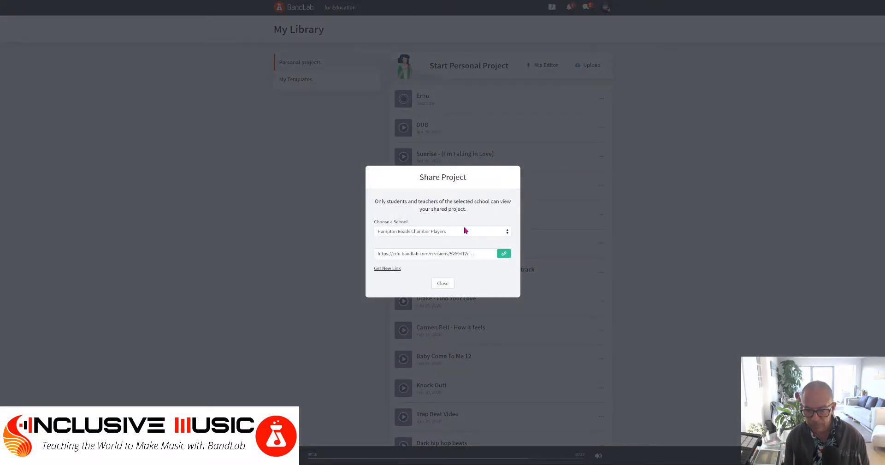
pyautogui.click(504, 254)
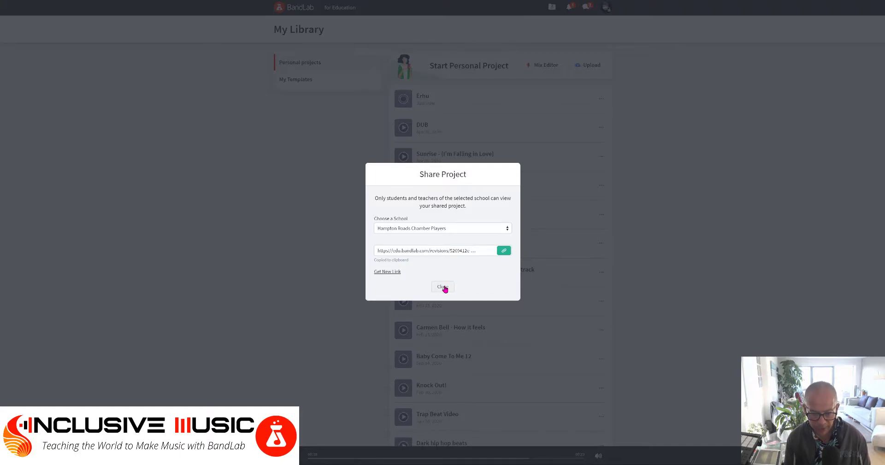
pyautogui.click(443, 287)
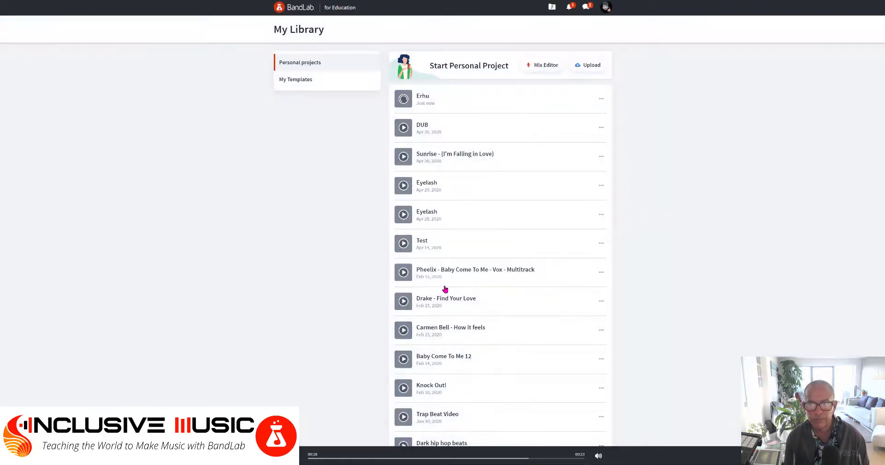